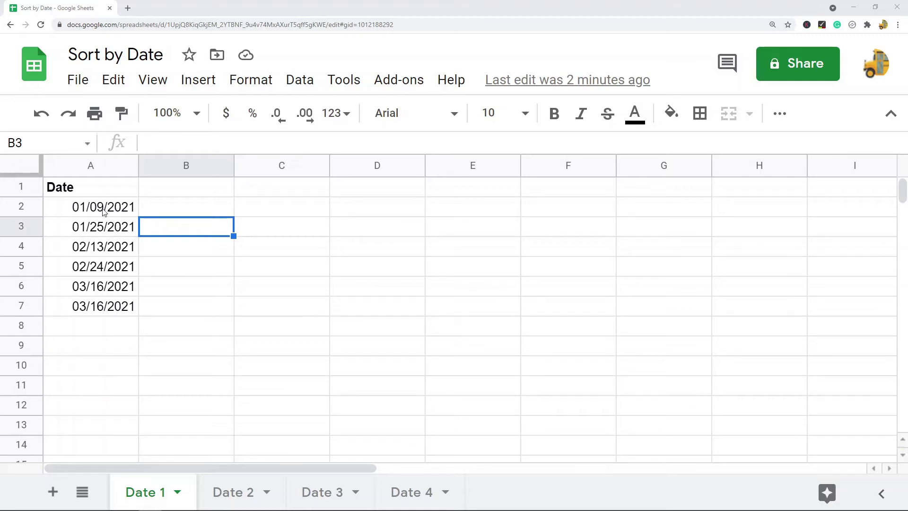
- Select the six dates in A2:A7 and sort them oldest to newest (A → Z)
drag(98, 209, 100, 313)
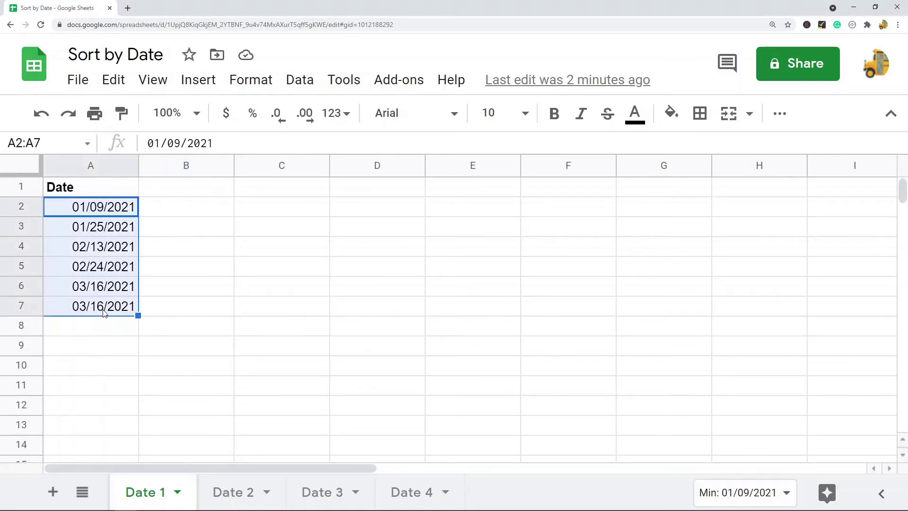
click(299, 81)
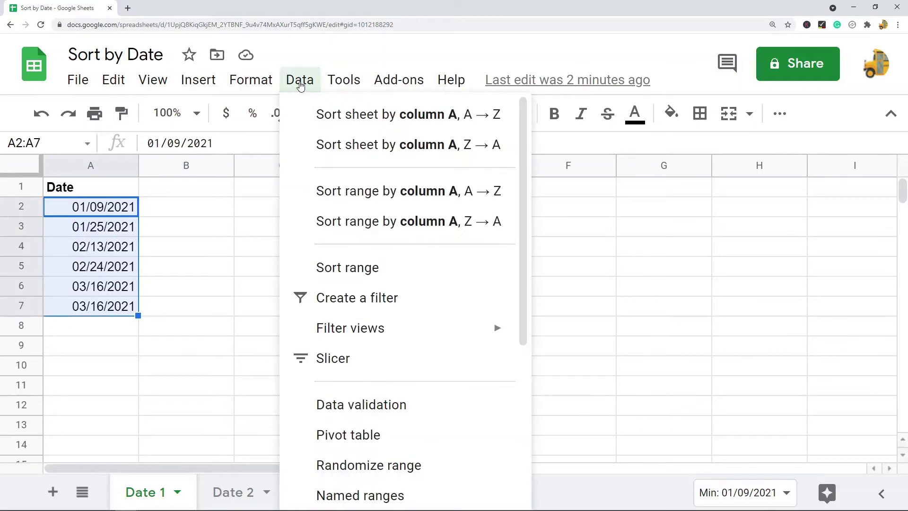
click(373, 196)
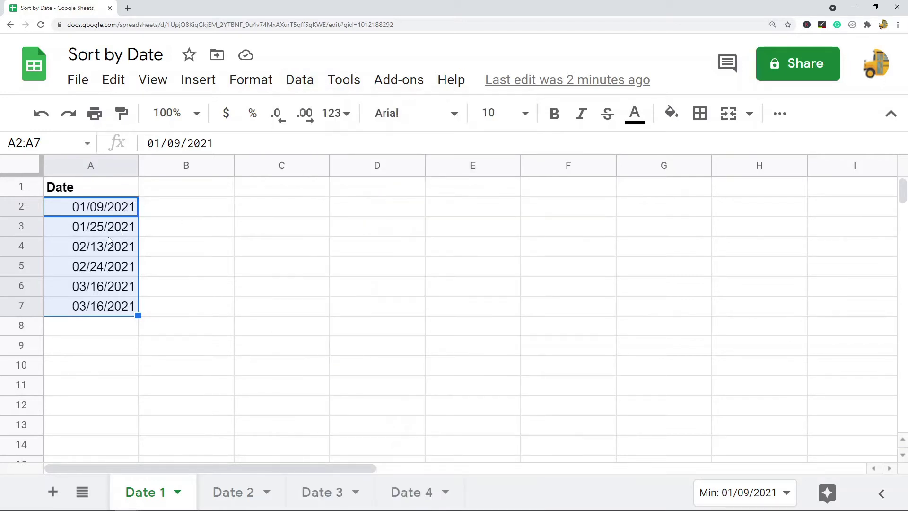
- Re-sort the dates newest to oldest (Z → A), then dismiss the sort menu without sorting again
click(307, 85)
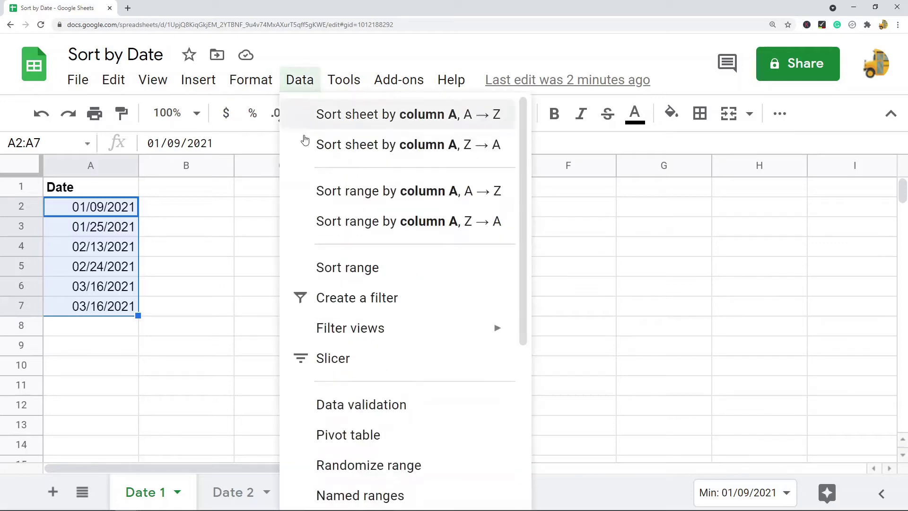
click(415, 224)
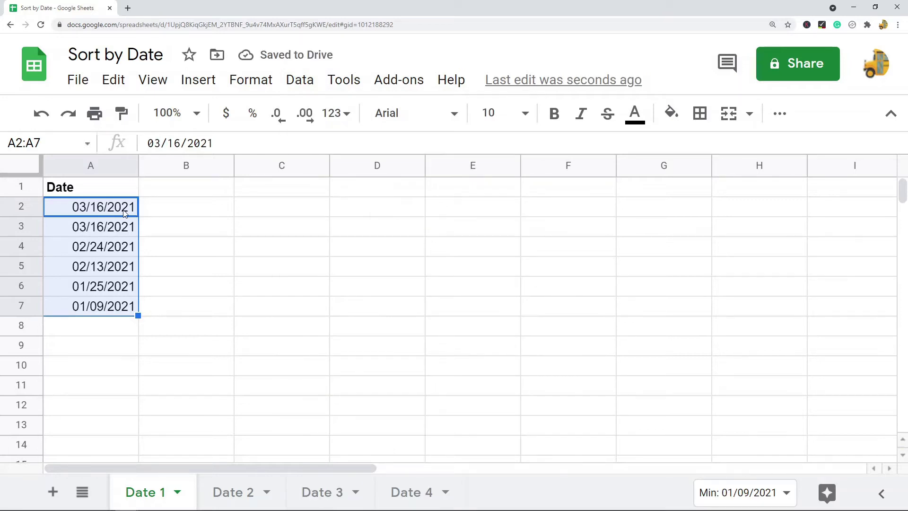
click(309, 81)
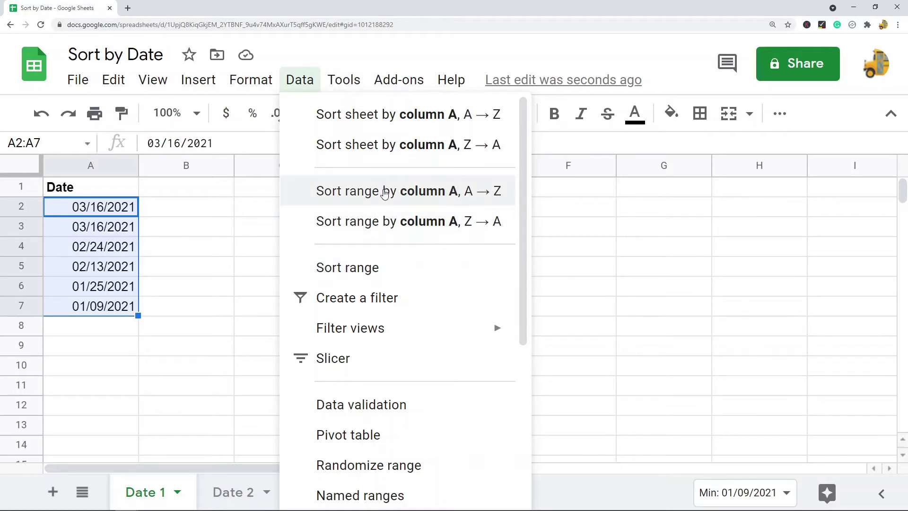
click(225, 270)
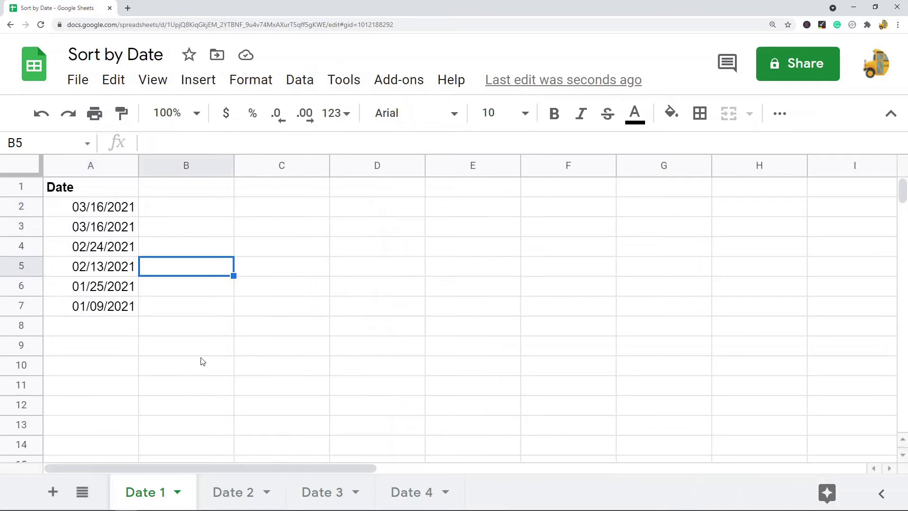
- On the Date 2 sheet, select the entire Date, Name, Sales table and bring up the Data sort options
click(230, 494)
click(166, 392)
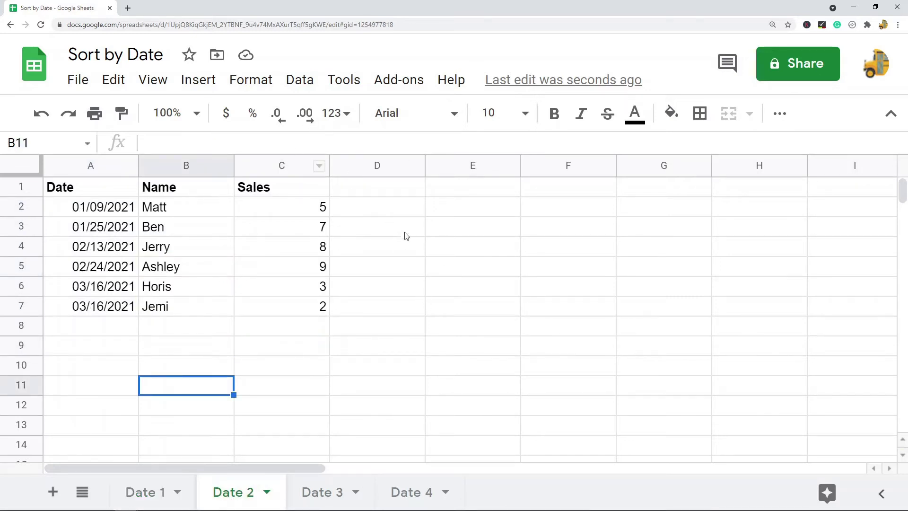
click(109, 167)
click(179, 163)
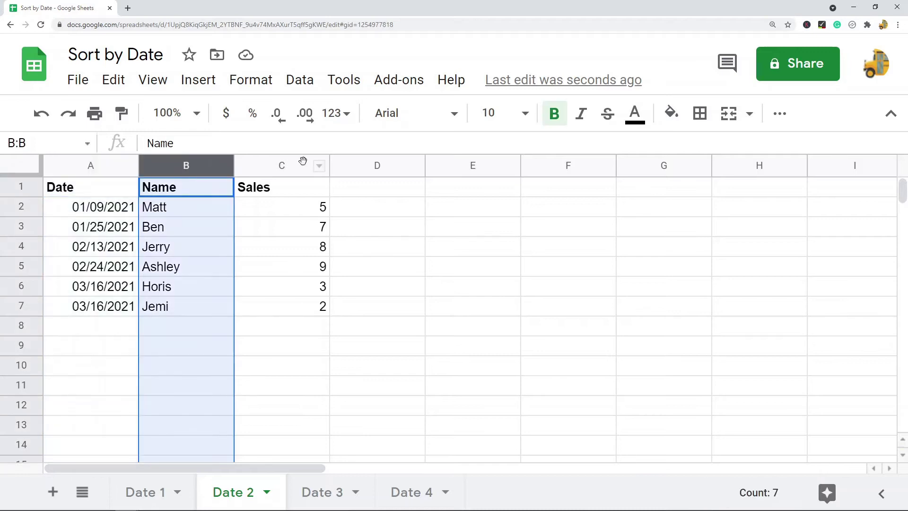
click(301, 163)
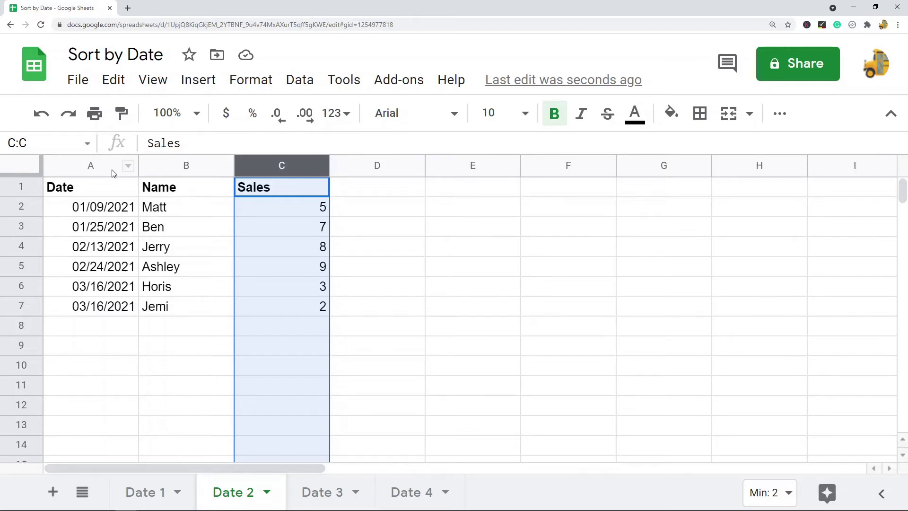
click(19, 164)
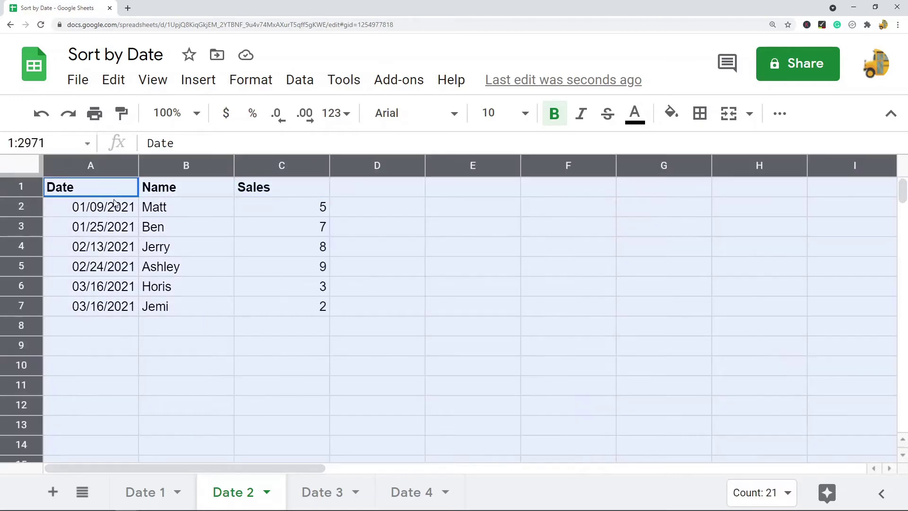
click(297, 80)
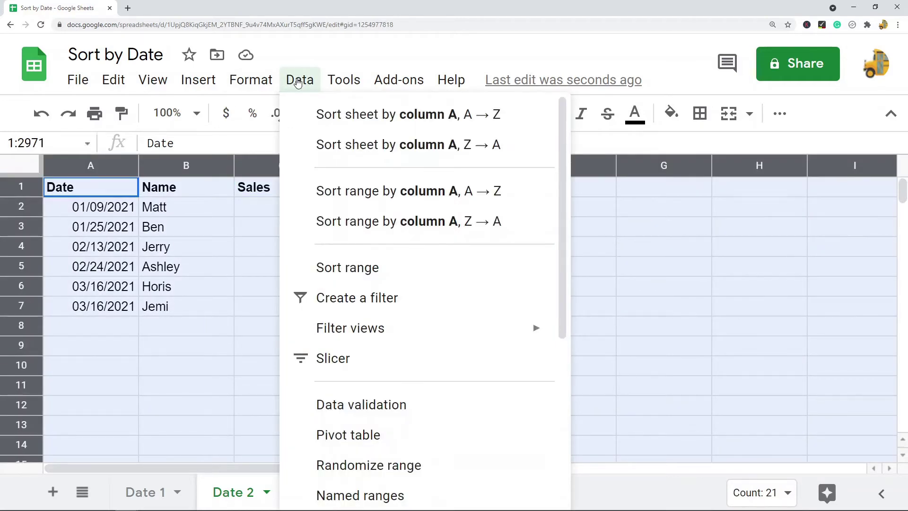
- Sort the range by Date, Z → A, with the header row excluded
click(391, 275)
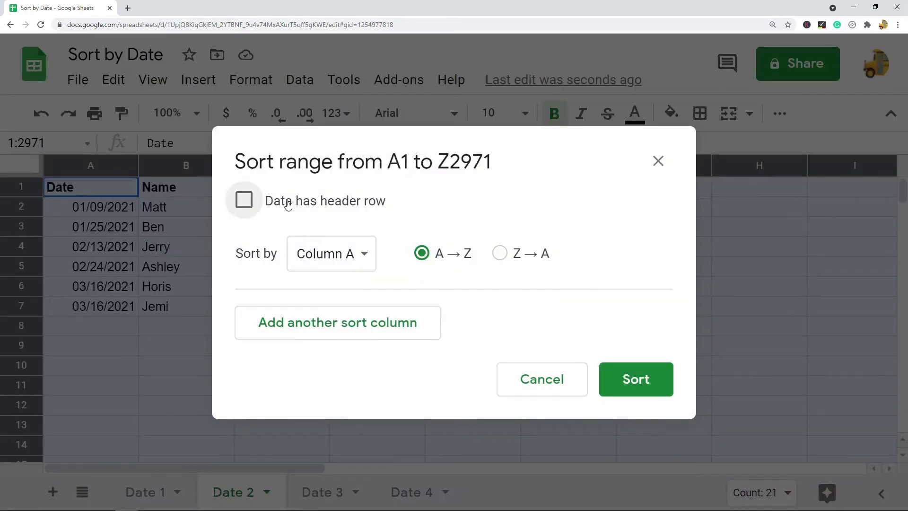
click(287, 204)
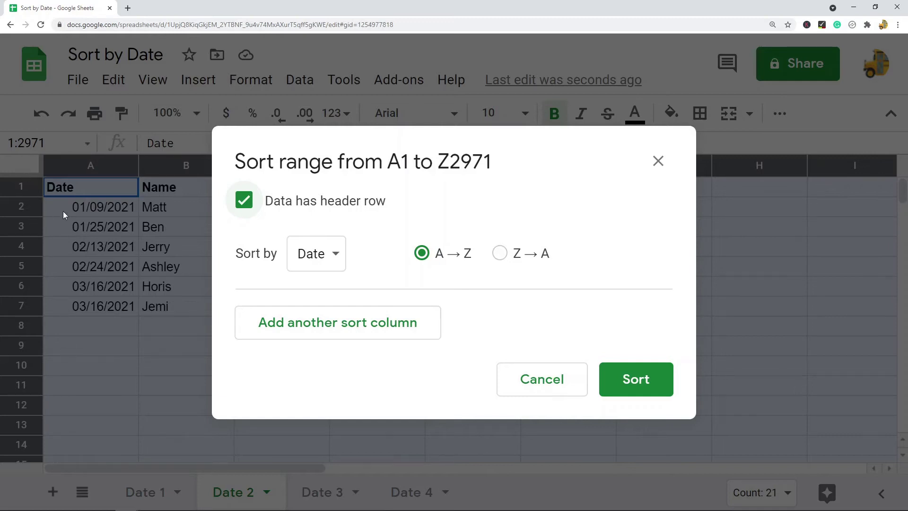
click(333, 259)
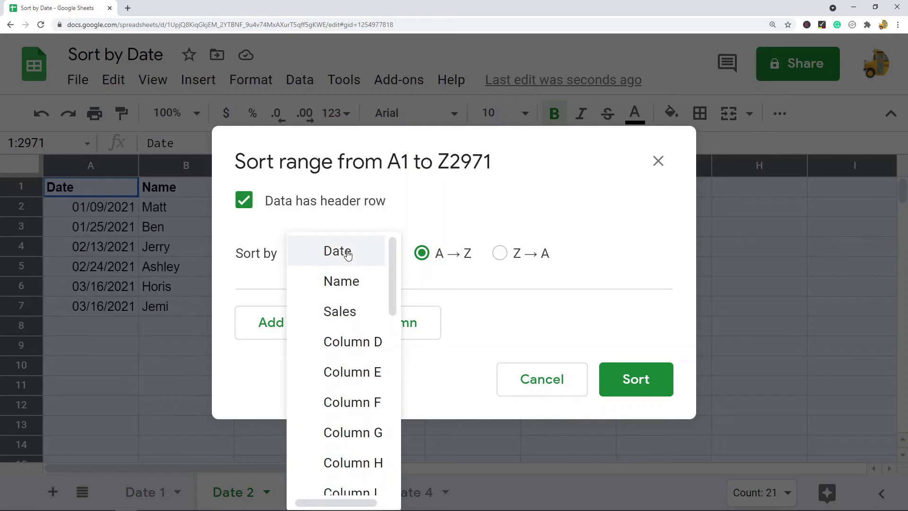
click(347, 255)
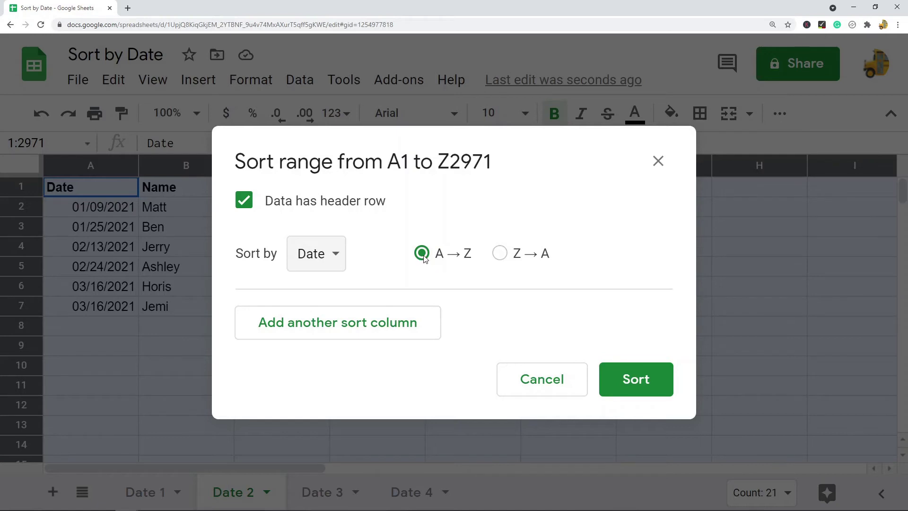
click(500, 253)
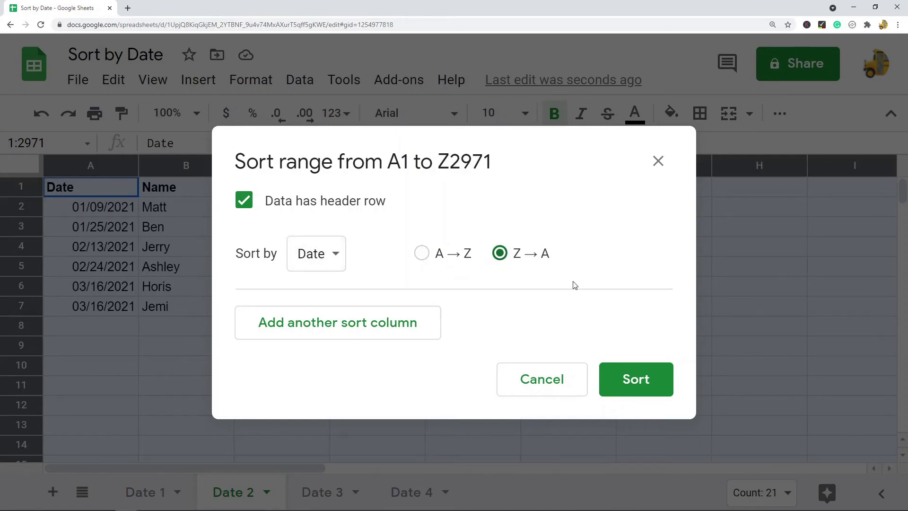
- Apply the sort, review the reordered Date column, and move to the Date 3 sheet
click(634, 383)
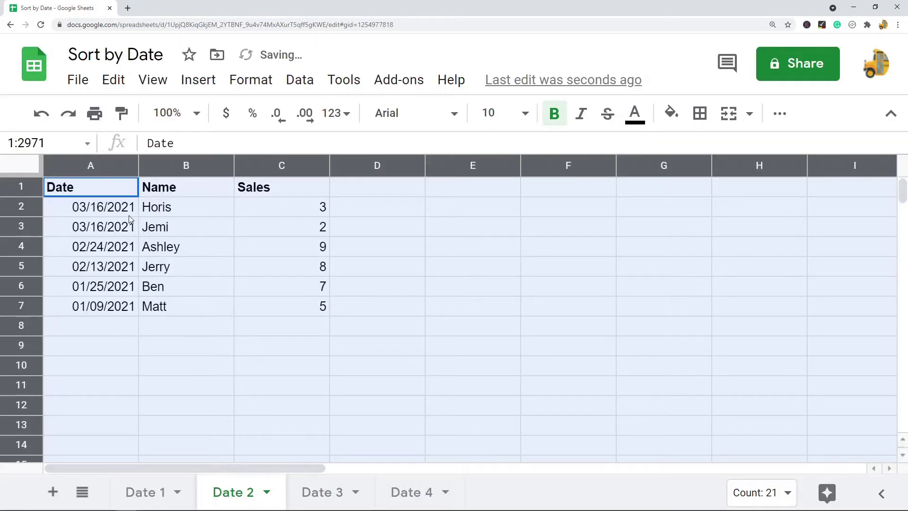
click(115, 213)
drag(115, 212, 111, 307)
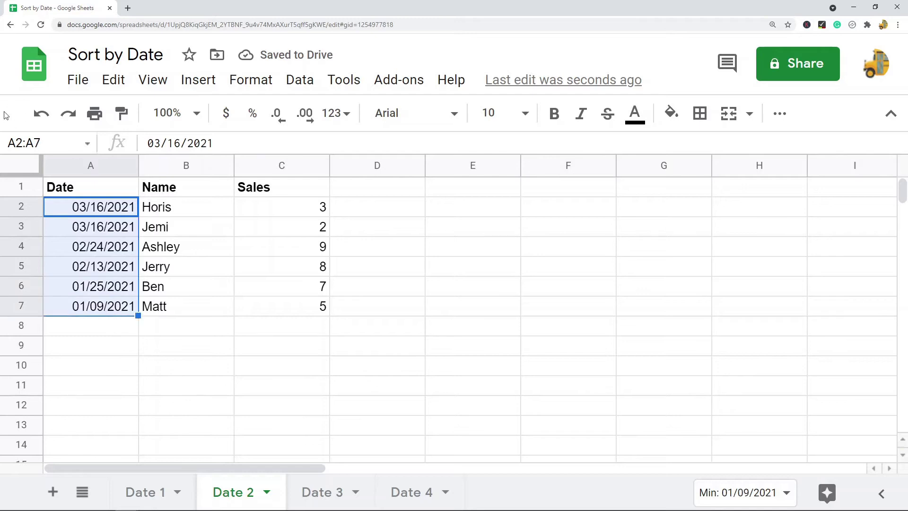
click(21, 165)
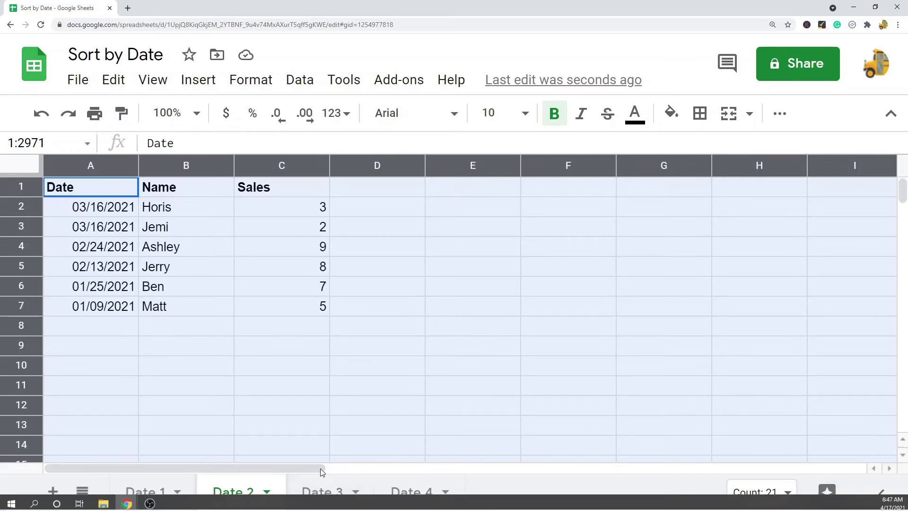
click(322, 486)
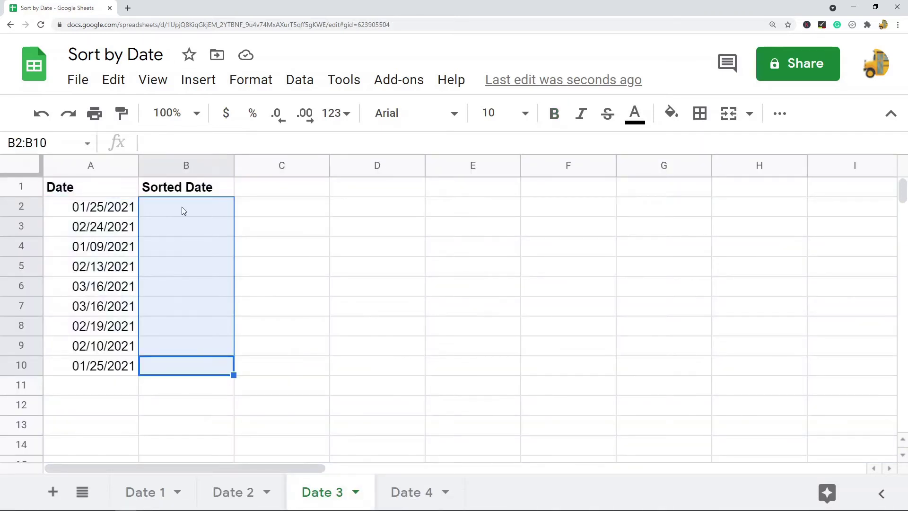
- Select the Sorted Date cells B2:B10 and begin editing cell B2
click(183, 210)
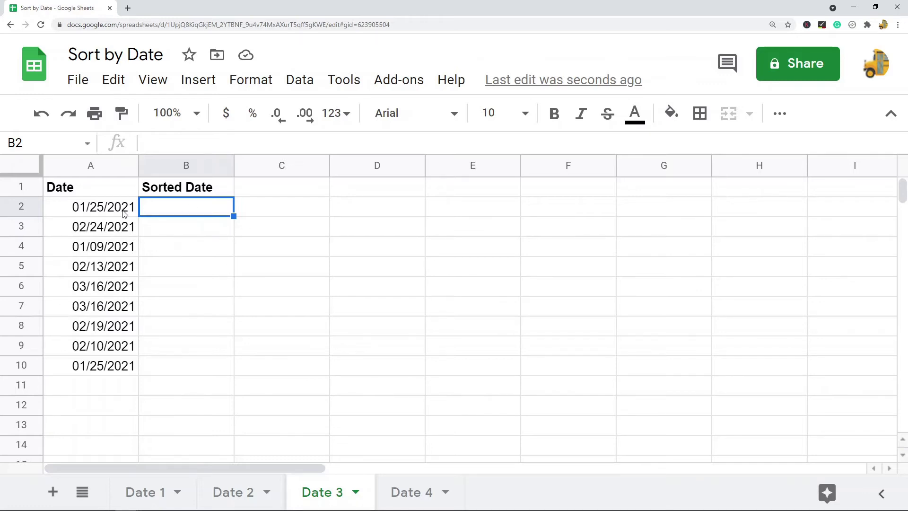
drag(185, 208, 185, 326)
drag(185, 360, 183, 367)
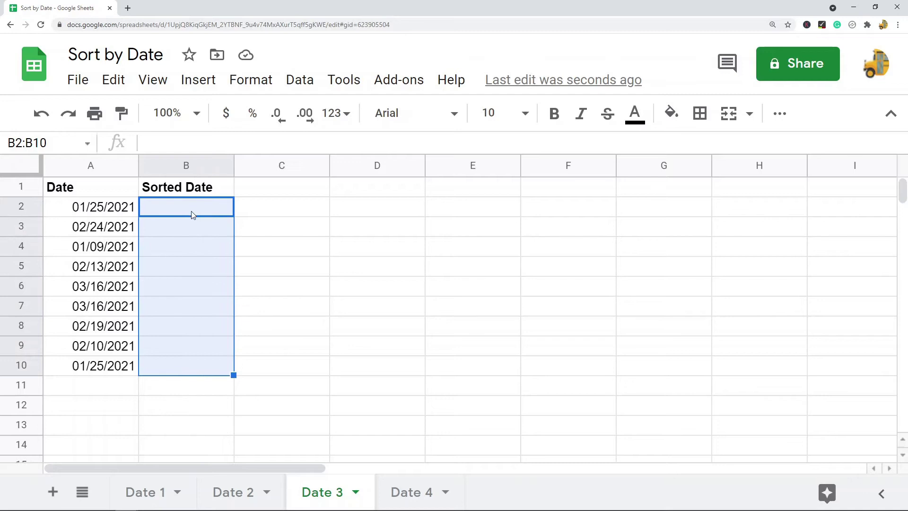
click(107, 209)
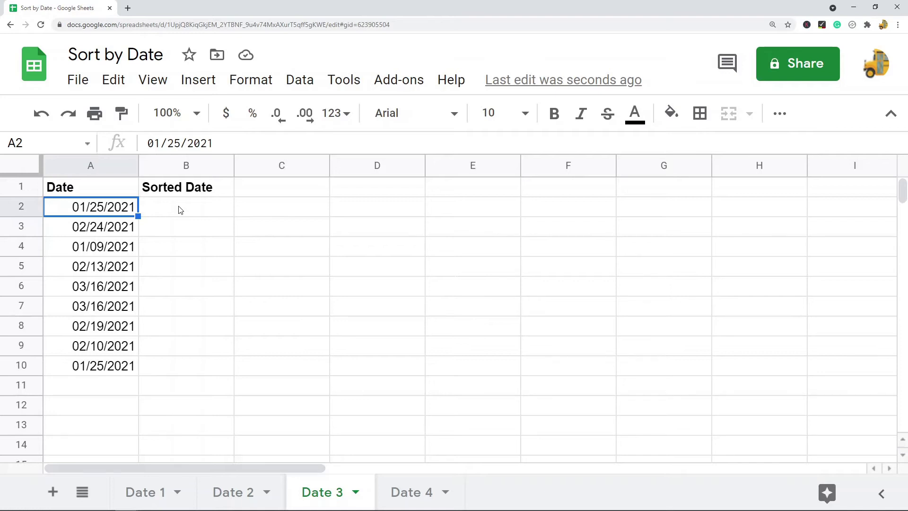
double_click(182, 206)
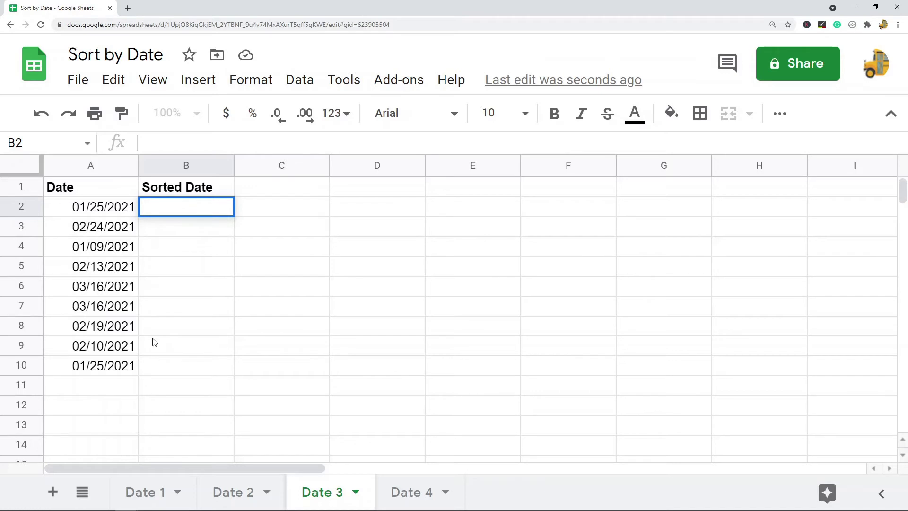
- Enter =SORT(A2:A10,1,TRUE) in B2 to list the nine dates oldest to newest
text(=)
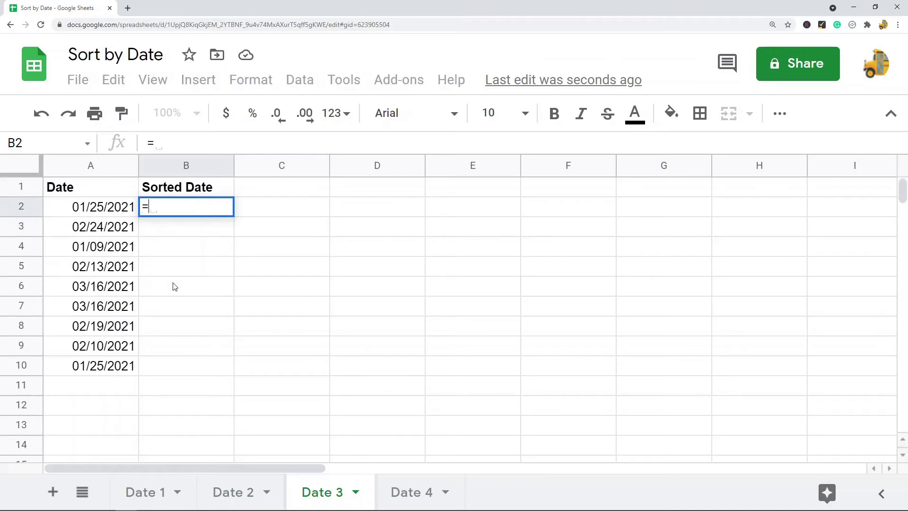
text(sort)
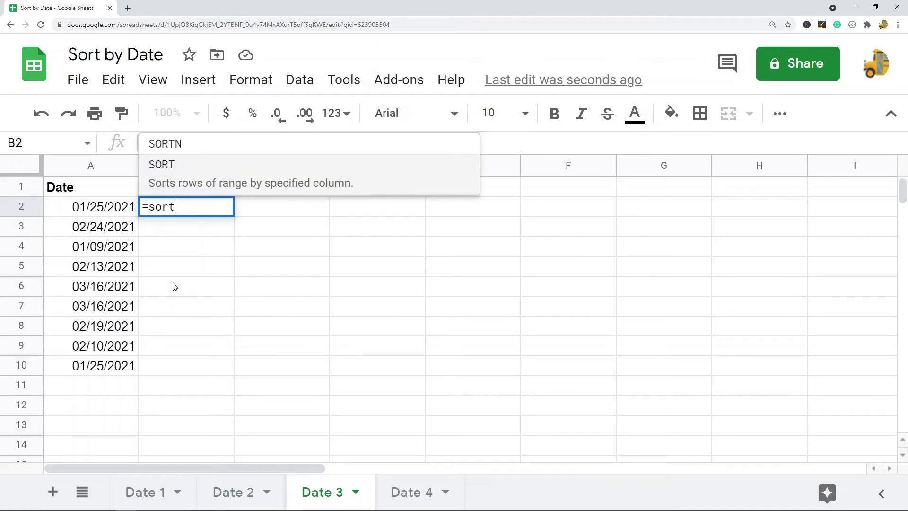
key(Tab)
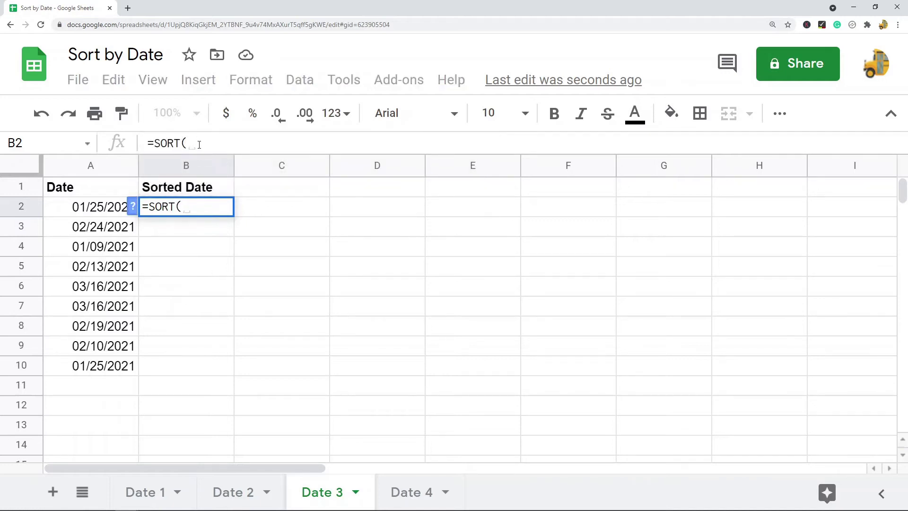
click(89, 212)
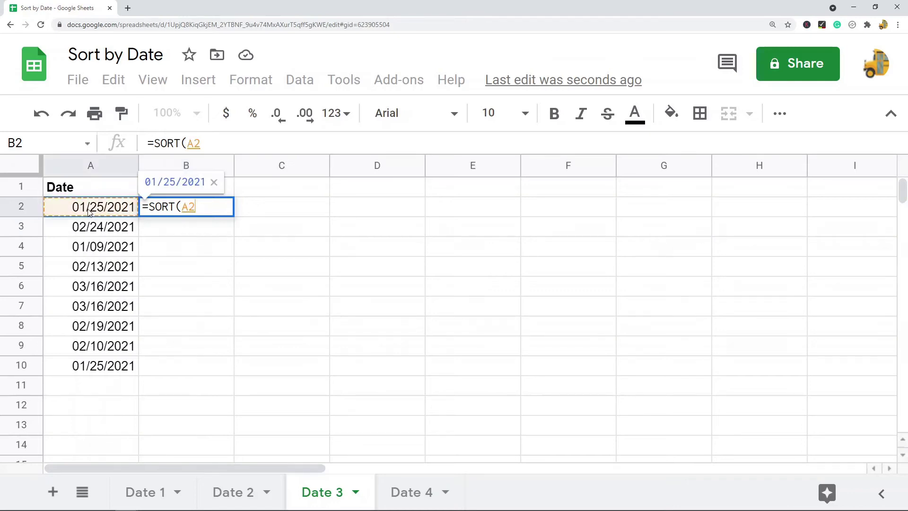
key(shift+Down)
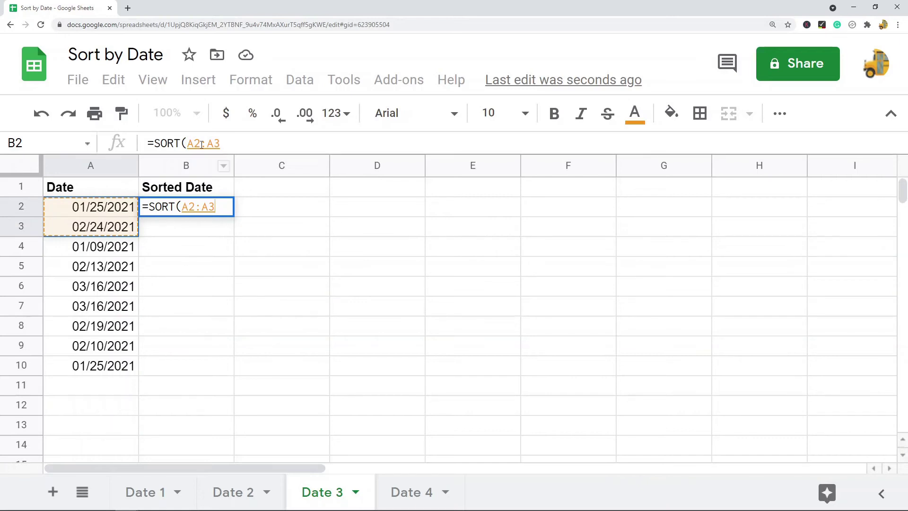
drag(220, 143, 216, 146)
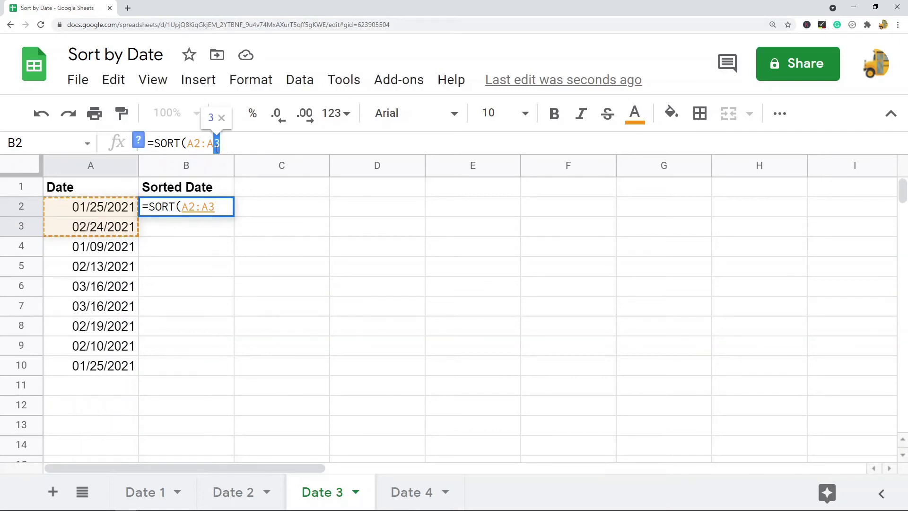
text(10)
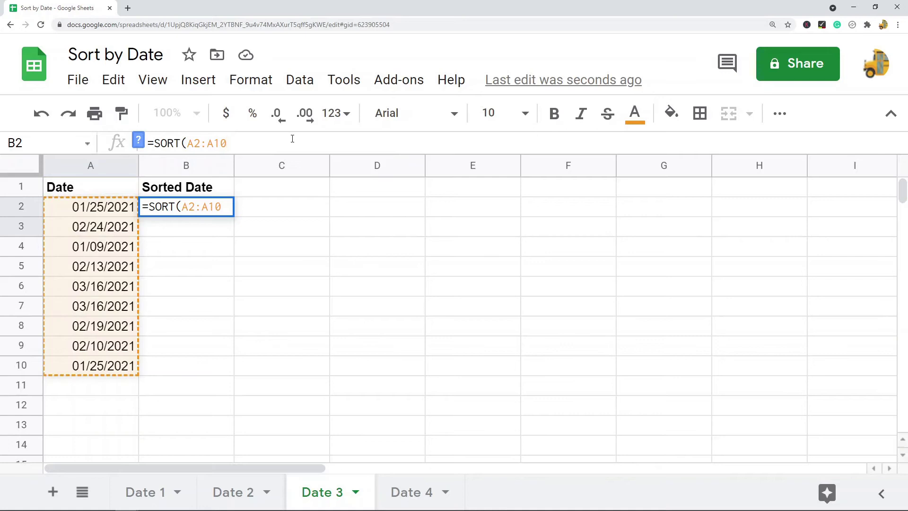
text(,)
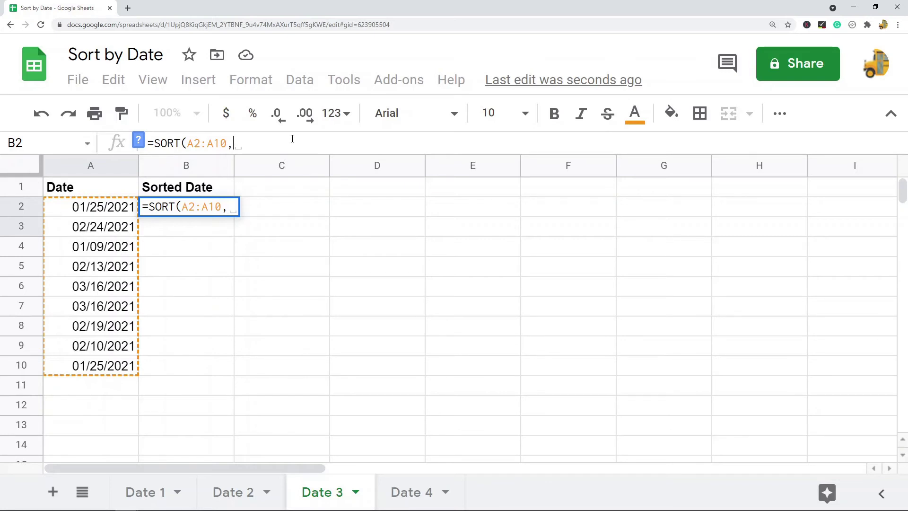
text(1)
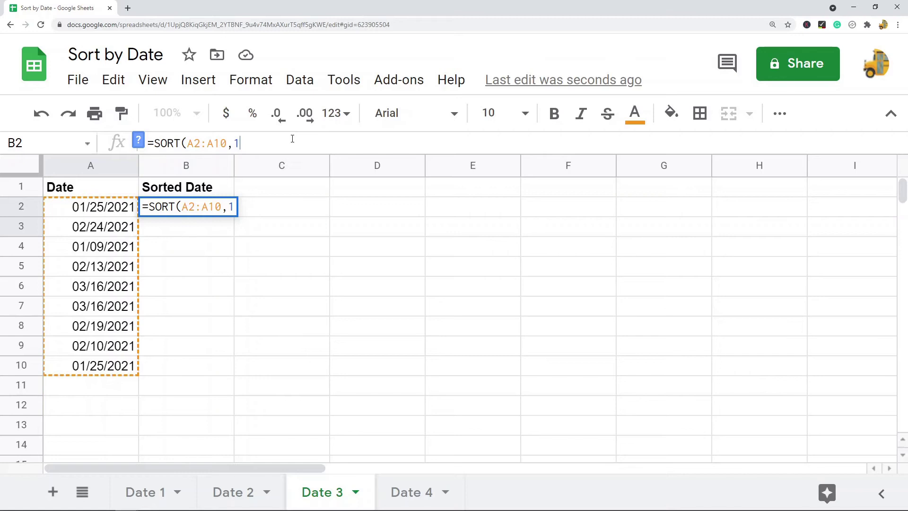
text(,)
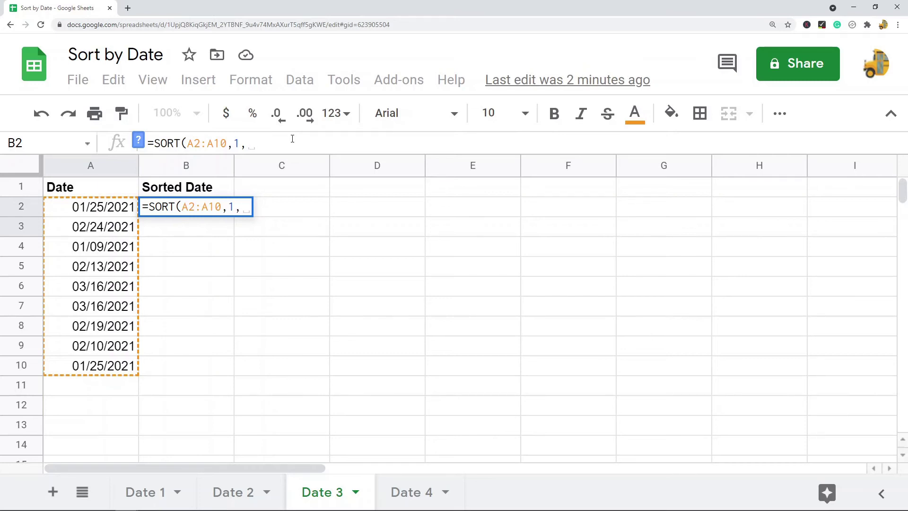
text(TRUE)
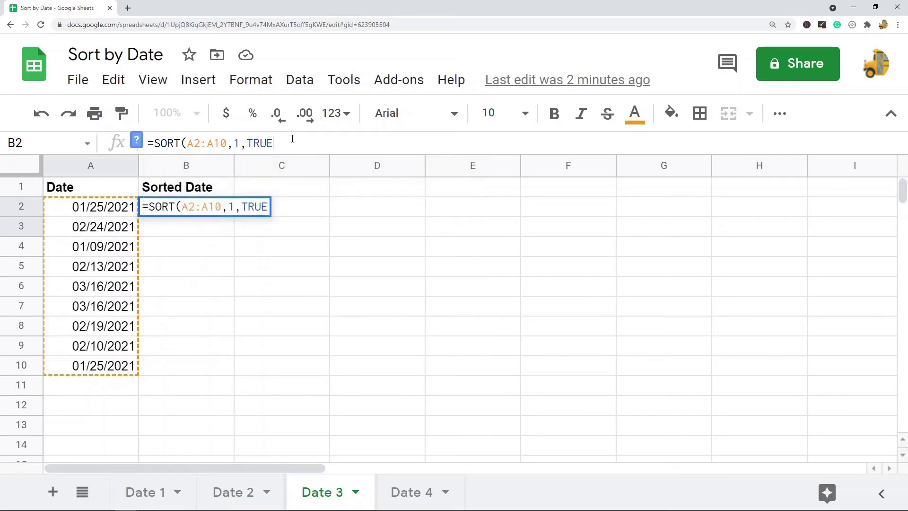
text())
key(Return)
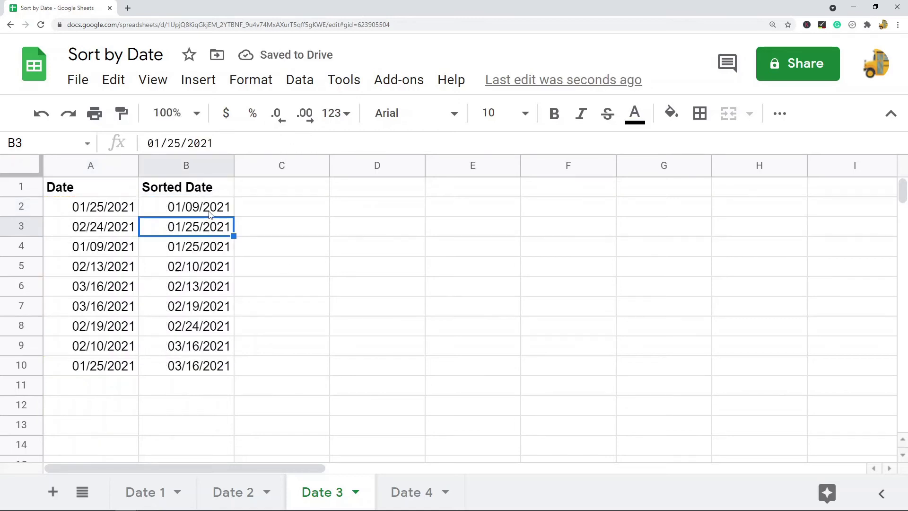
- Change A3's date from 02/24/2021 to 02/10/2021 with the date picker so column B re-sorts
drag(209, 212, 201, 378)
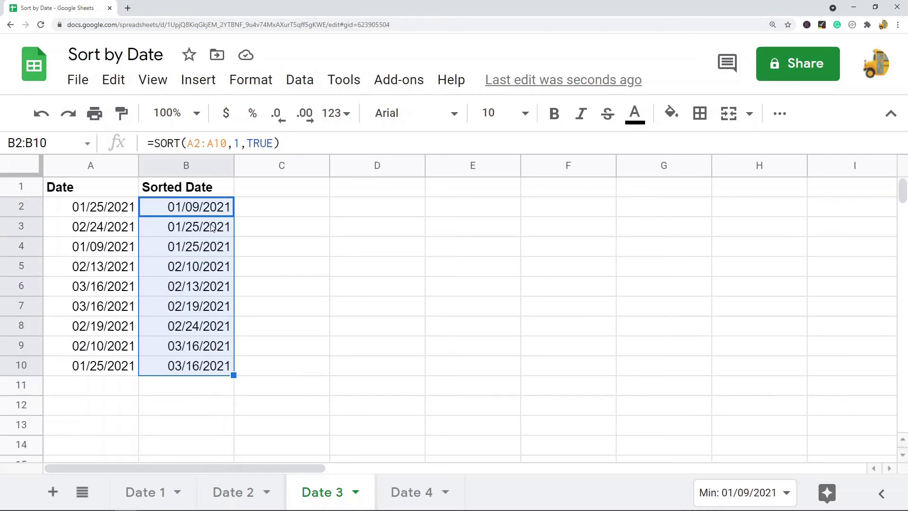
click(82, 229)
double_click(83, 230)
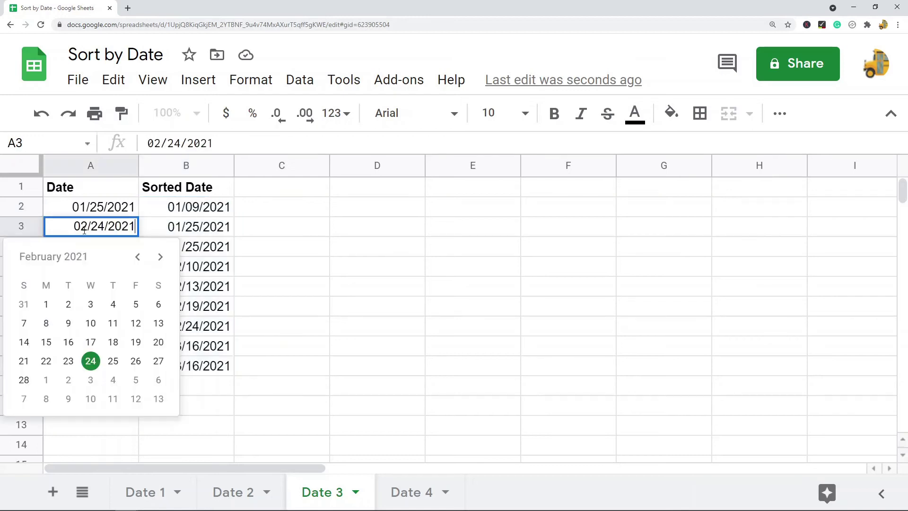
click(90, 324)
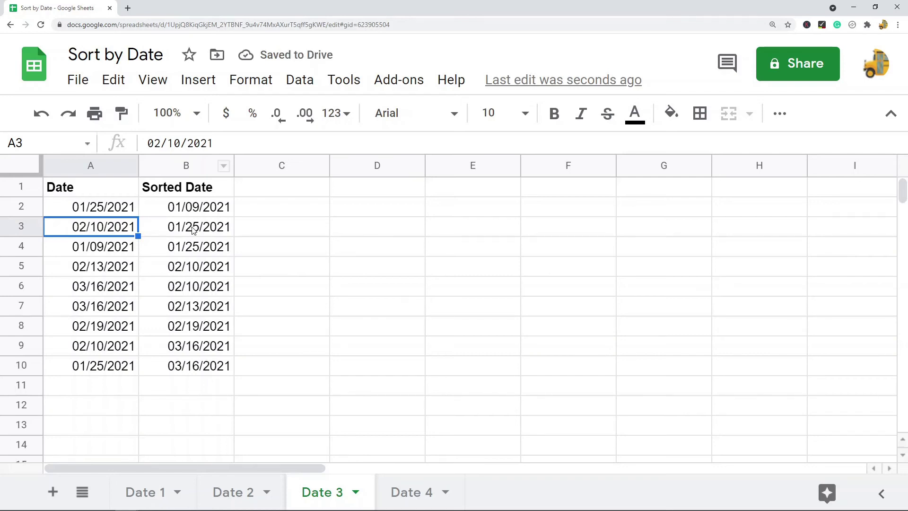
- On Date 4, enter =SORT(A2:C7,3,FALSE) in D2 to sort the table by Sales, highest first
click(406, 500)
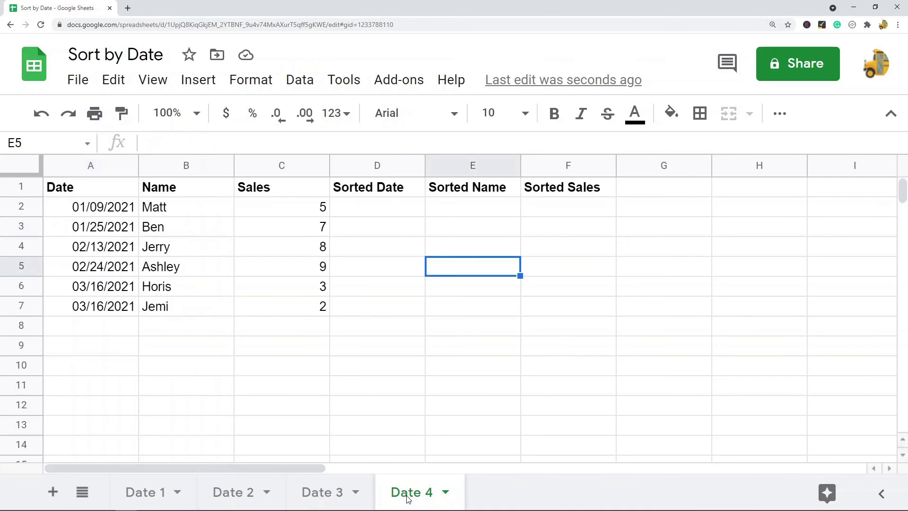
drag(89, 214, 274, 308)
double_click(379, 206)
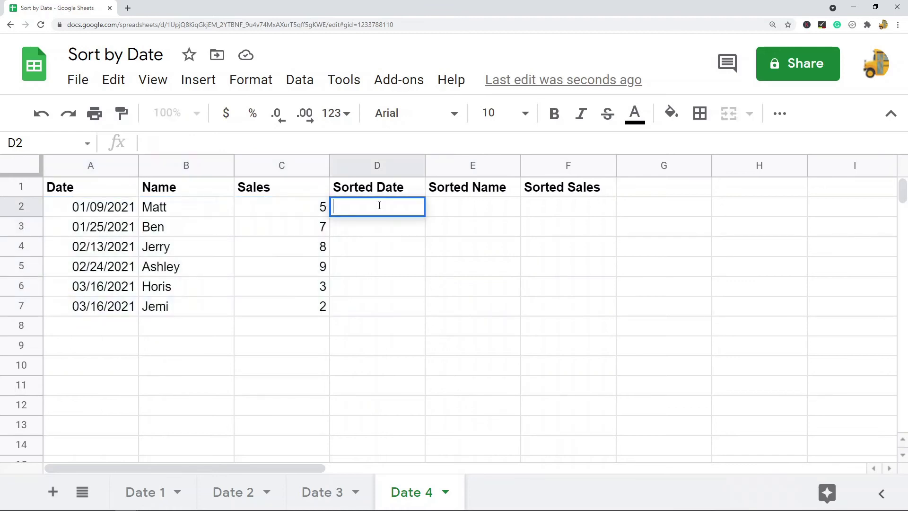
text(=s)
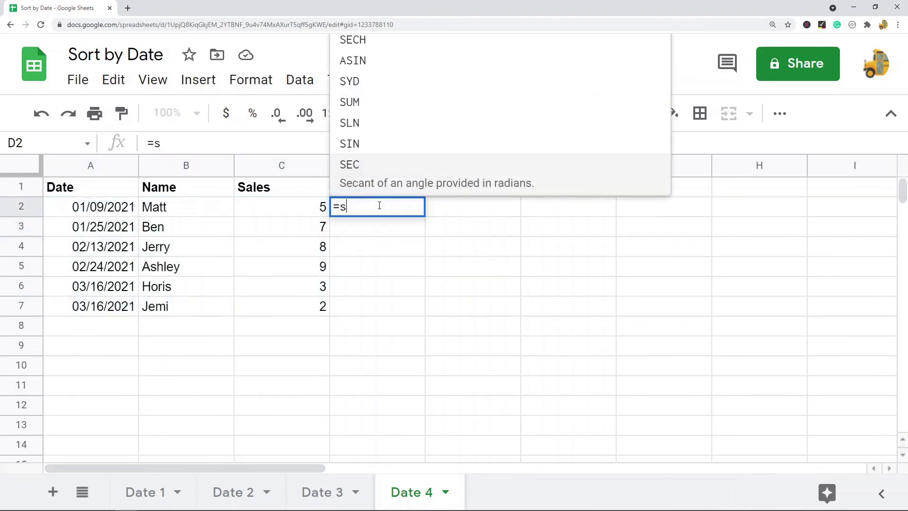
text(ort)
key(Tab)
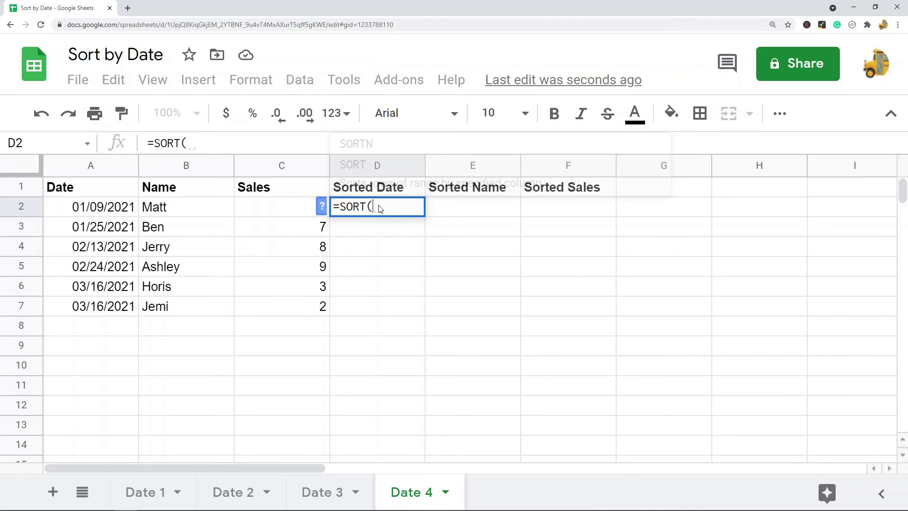
drag(118, 208, 290, 304)
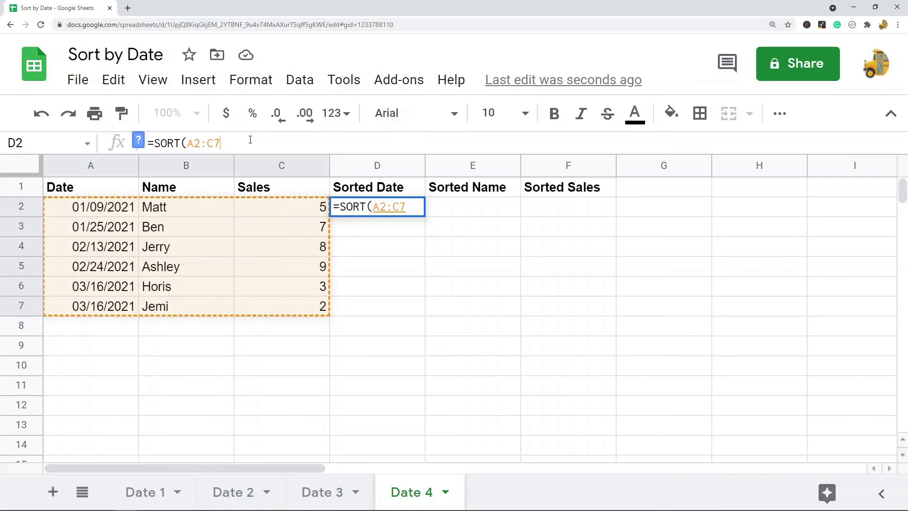
text(,)
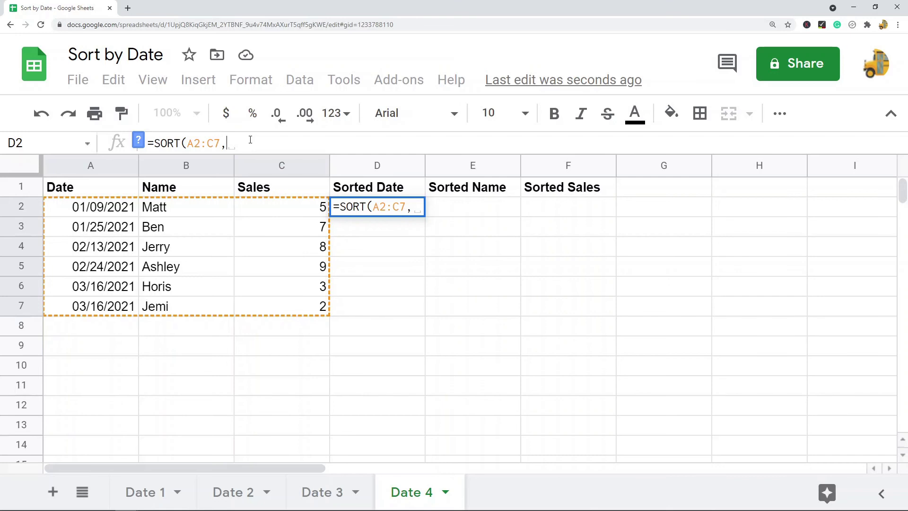
text(3)
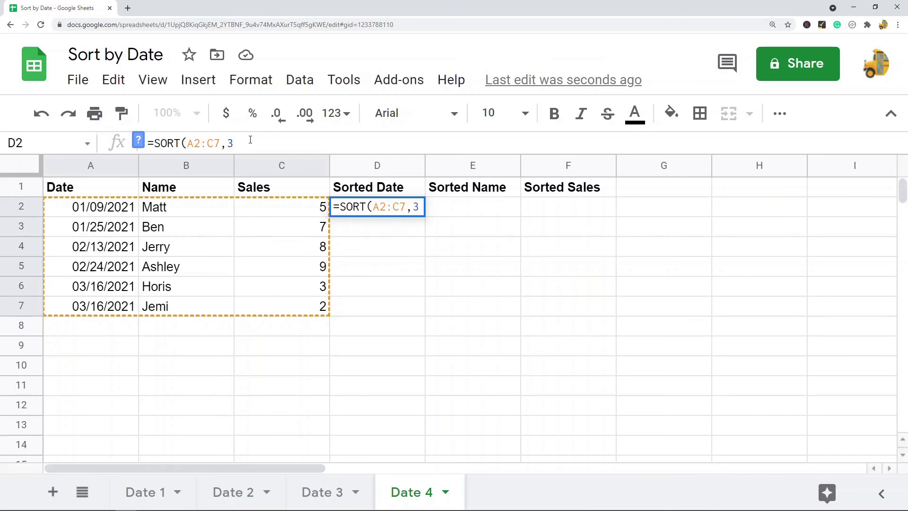
text(,)
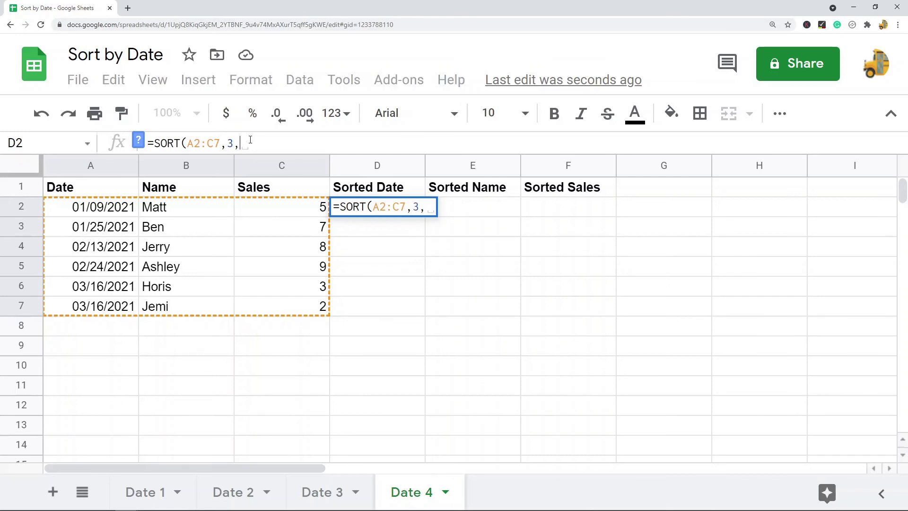
text(FALSE))
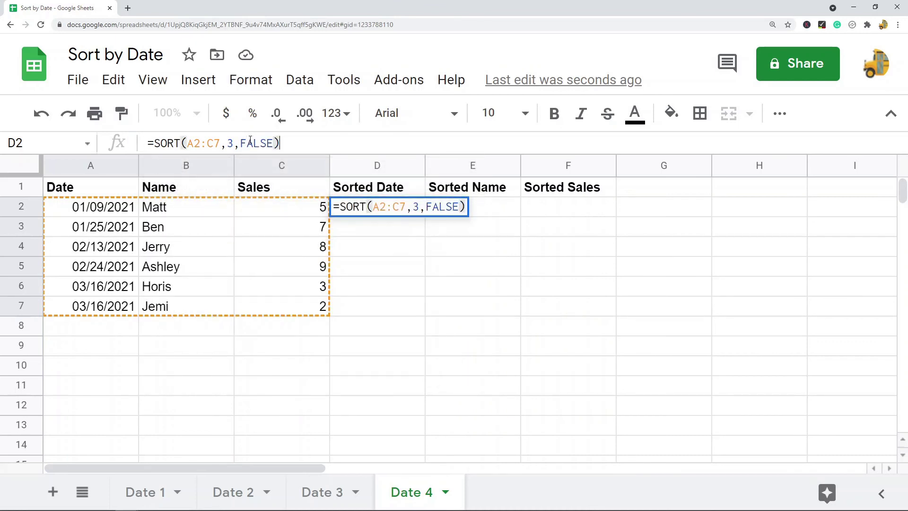
key(Return)
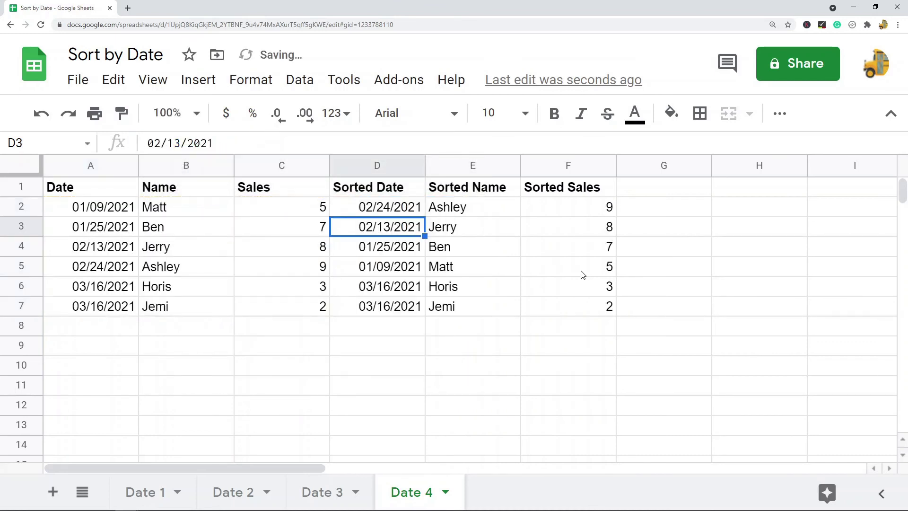
click(587, 208)
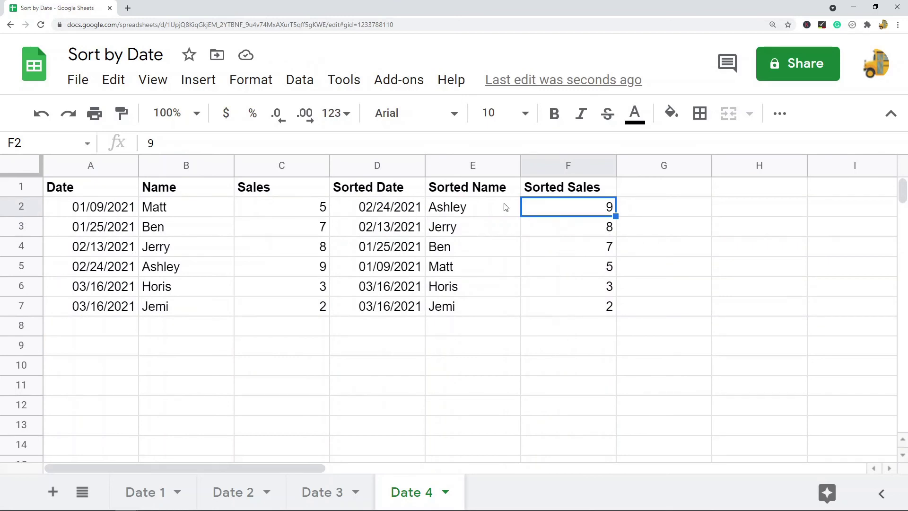
click(400, 206)
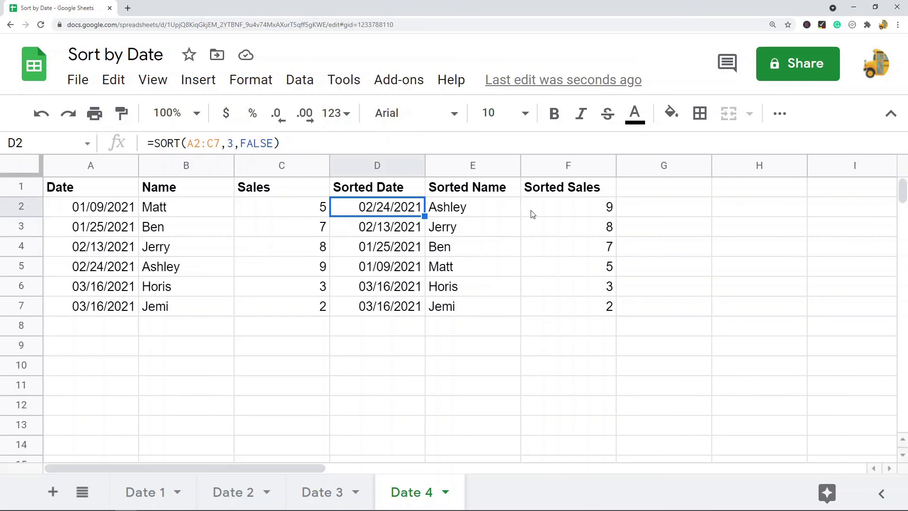
click(662, 367)
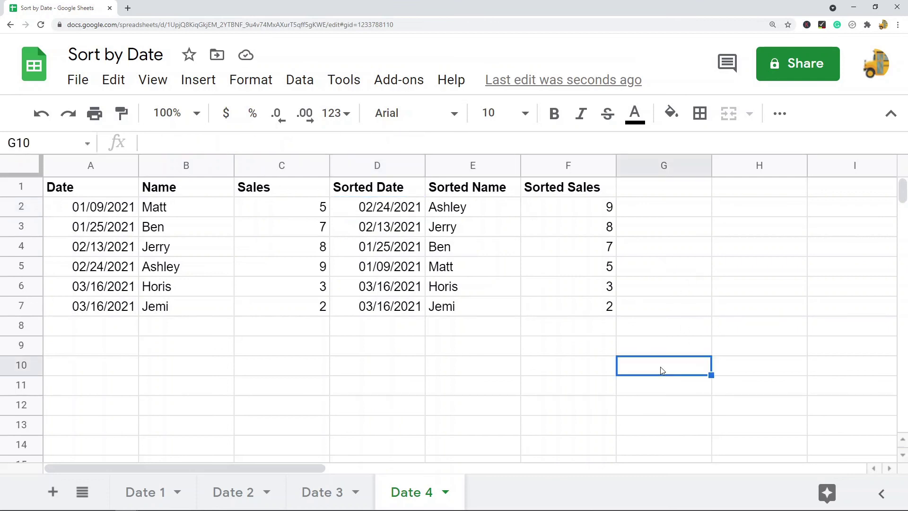
click(344, 214)
click(462, 349)
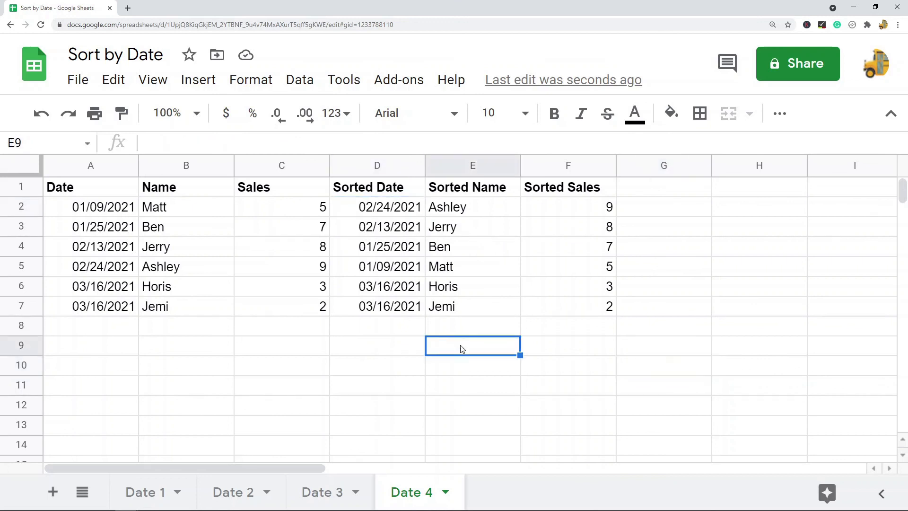